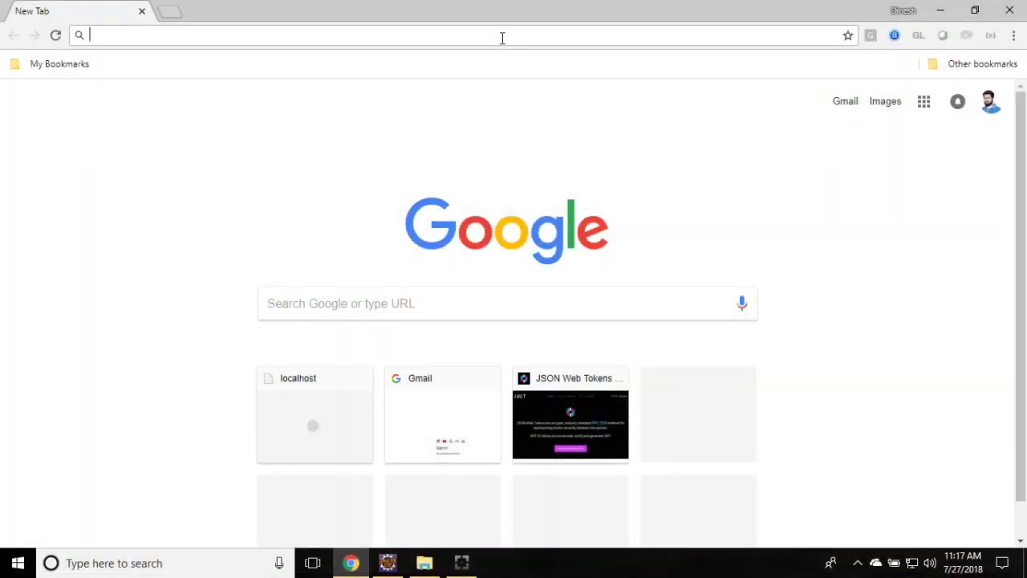
pyautogui.write('https://activemq.apache.org/')
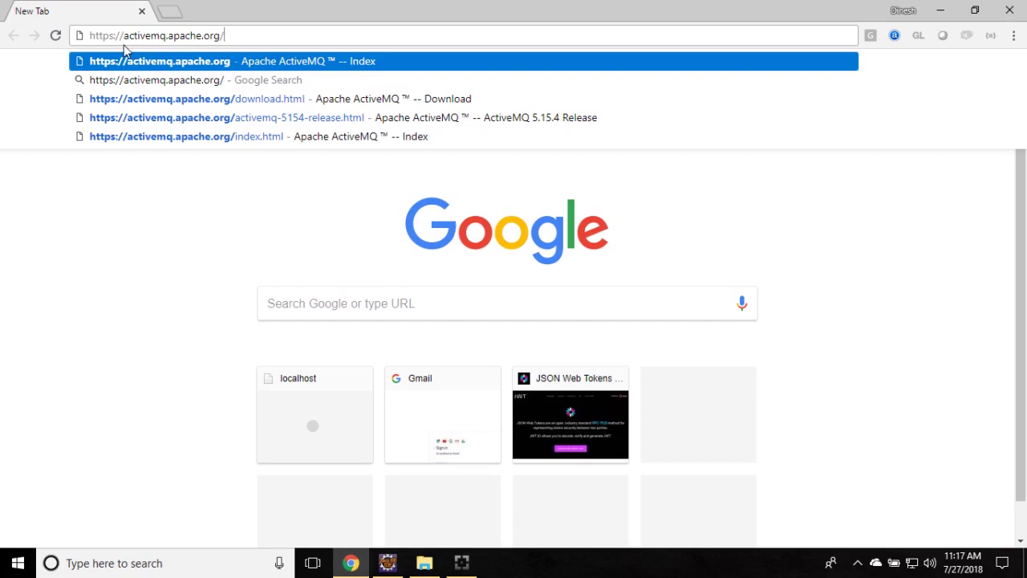
pyautogui.press('Return')
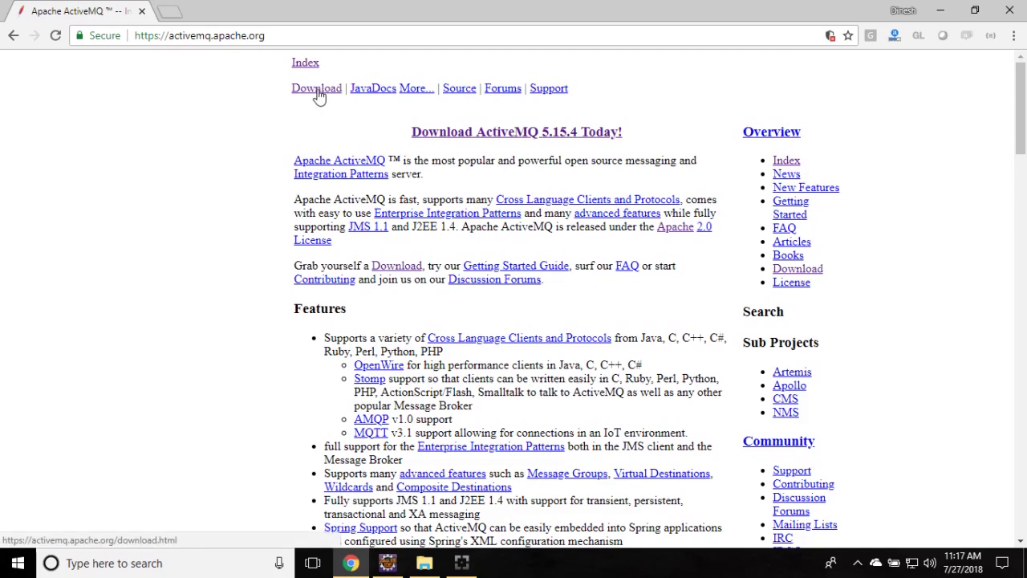
# Go to the Download page and open the ActiveMQ 5.15.4 Release under Latest Releases.
pyautogui.moveTo(408, 131); pyautogui.dragTo(635, 136)
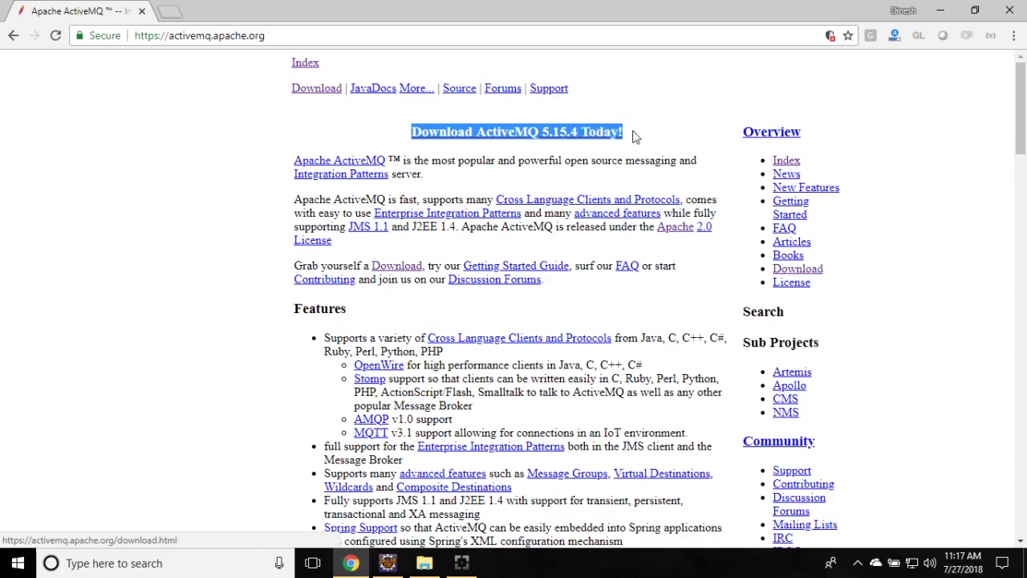
pyautogui.click(659, 136)
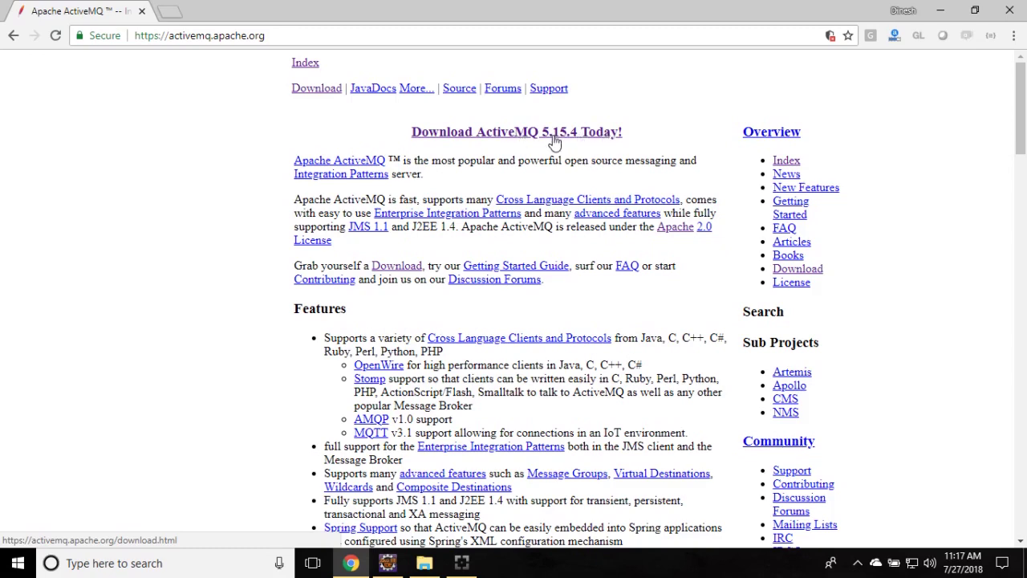
pyautogui.click(322, 92)
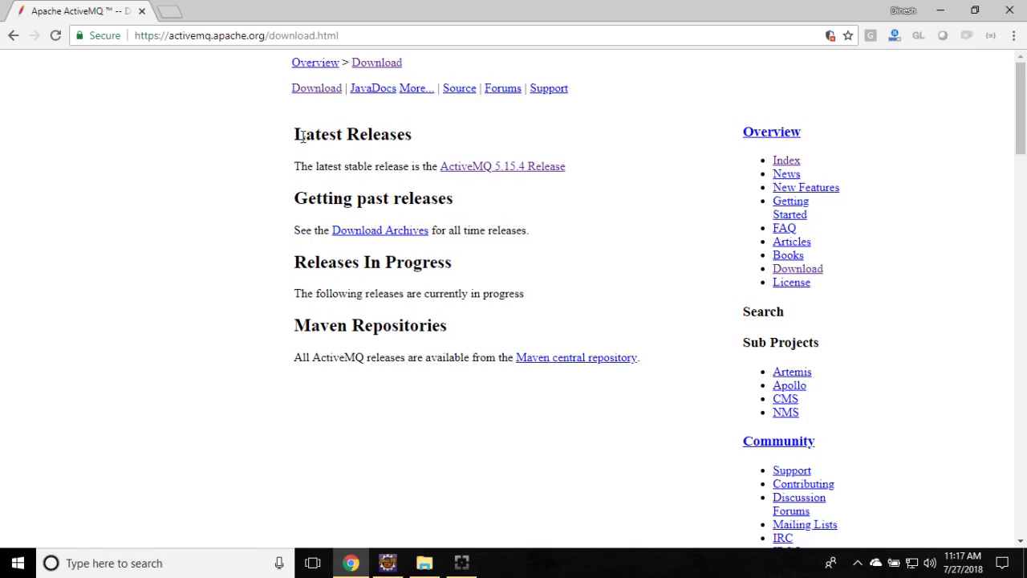
pyautogui.moveTo(303, 136); pyautogui.dragTo(420, 147)
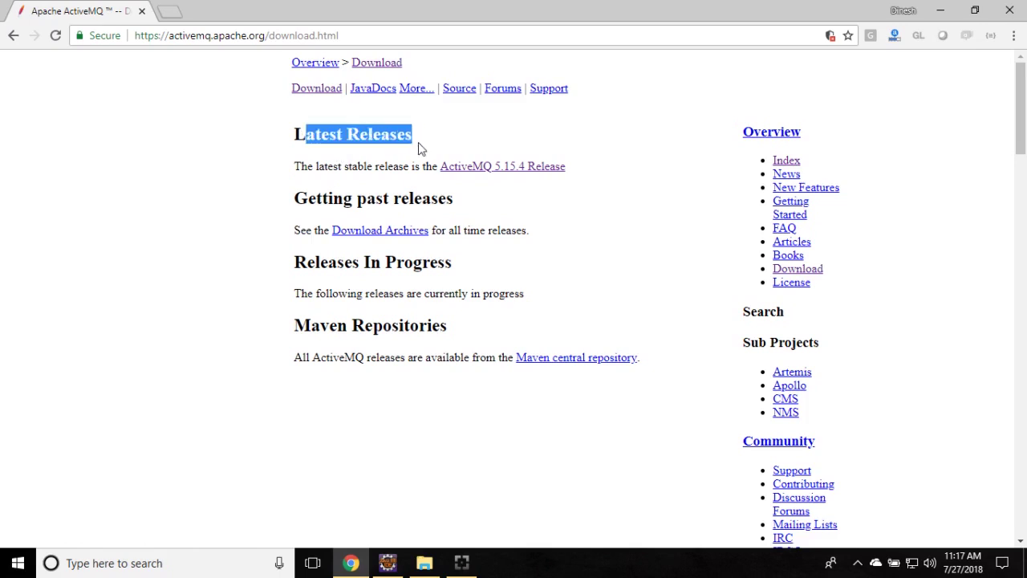
pyautogui.click(495, 169)
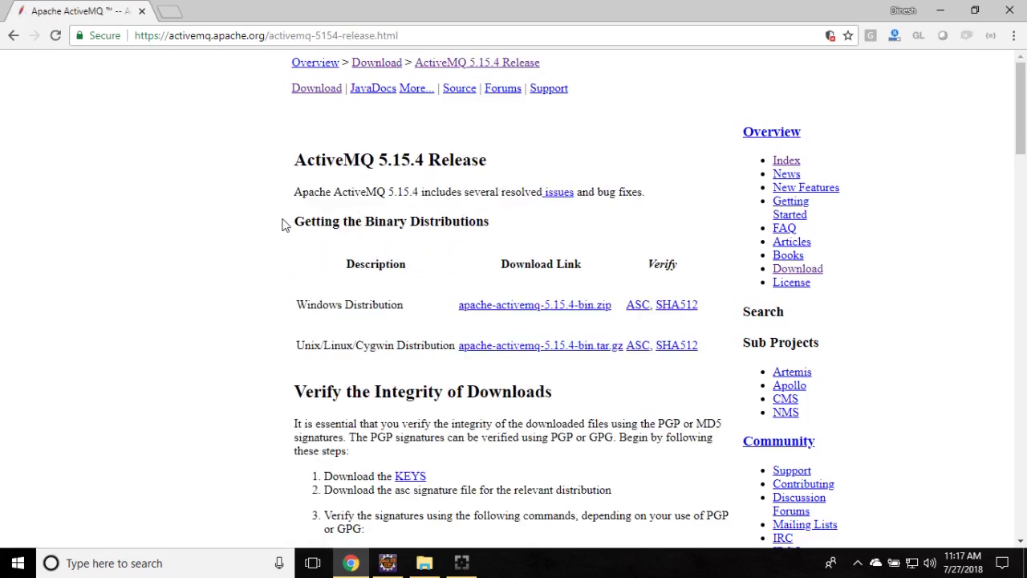
# Download apache-activemq-5.15.4-bin.zip from the Windows Distribution row.
pyautogui.moveTo(294, 161); pyautogui.dragTo(294, 225)
pyautogui.scroll(-1, 198, 238)
pyautogui.click(201, 238)
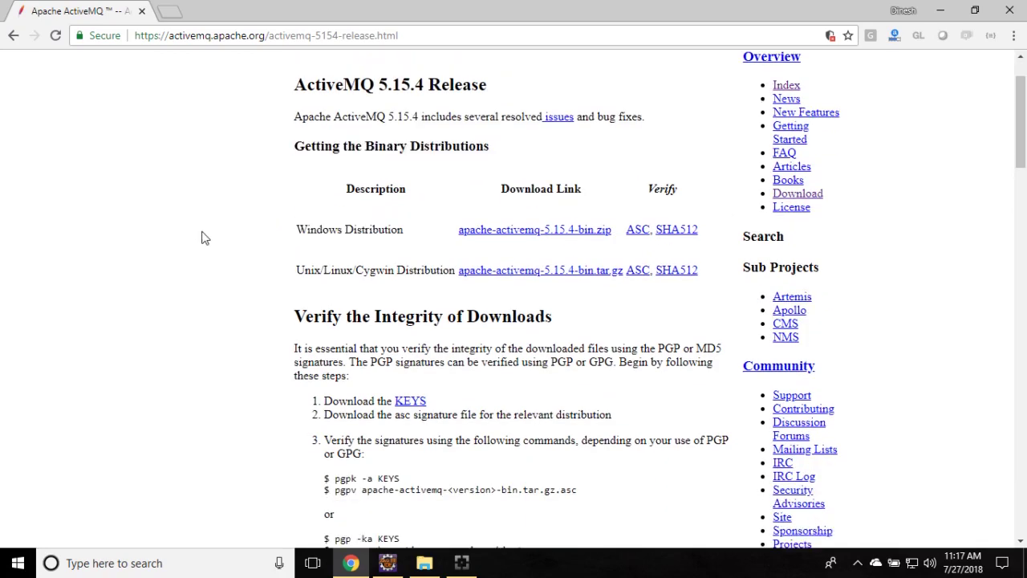
pyautogui.tripleClick(309, 233)
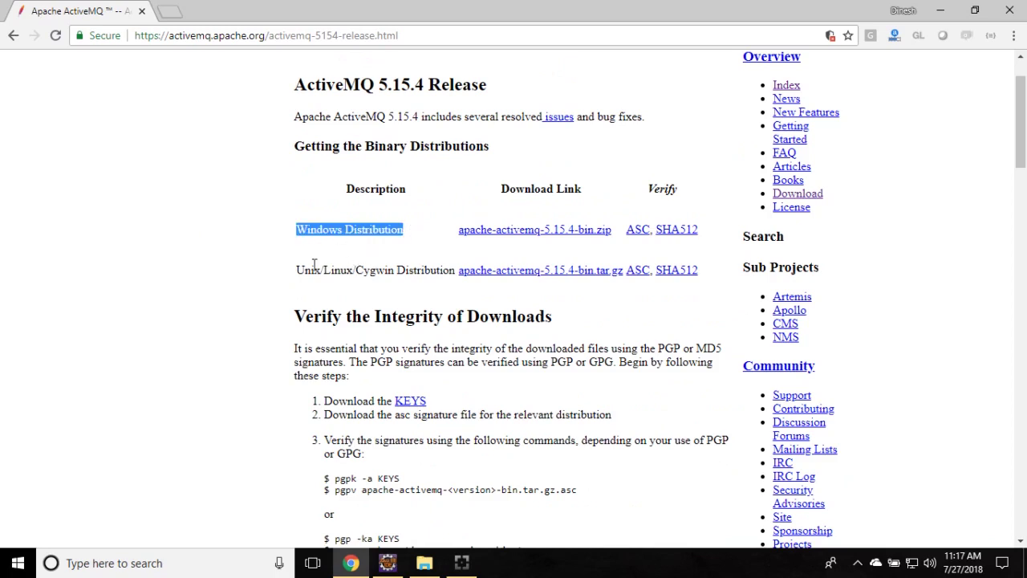
pyautogui.moveTo(298, 267); pyautogui.dragTo(444, 267)
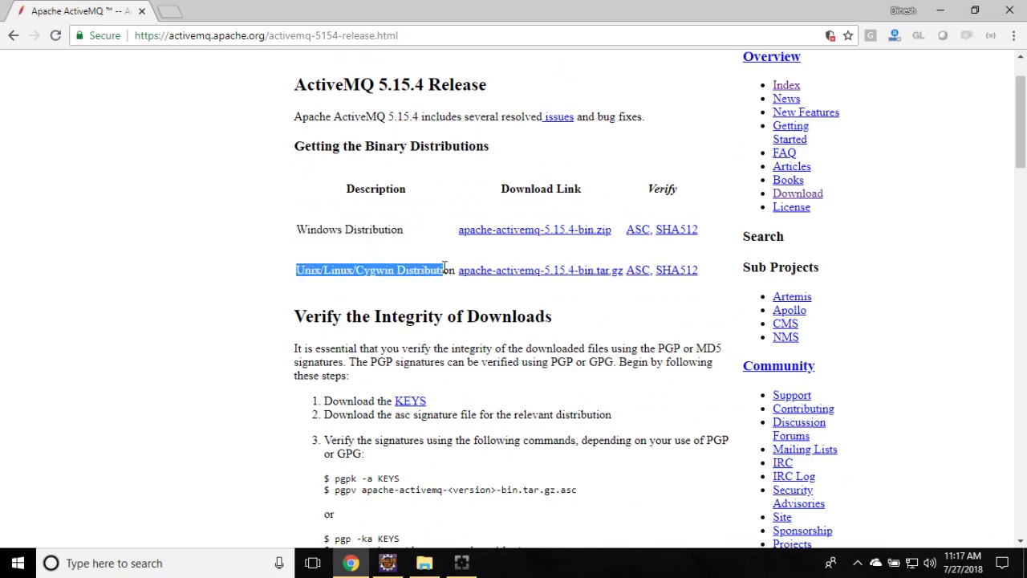
pyautogui.click(447, 262)
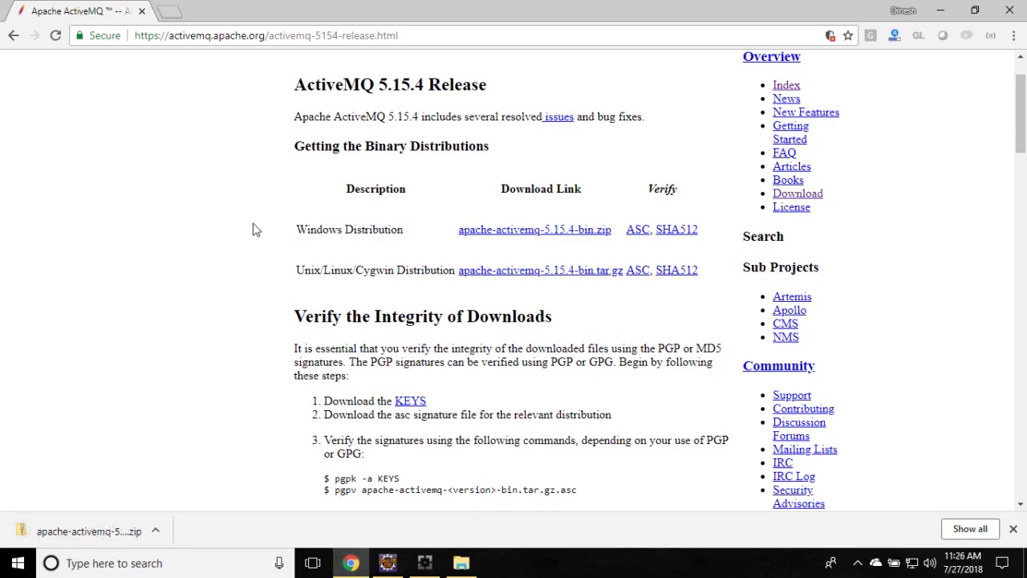
# Extract the downloaded zip into an apache-activemq-5.15.4-bin folder in Downloads.
pyautogui.click(155, 530)
pyautogui.click(200, 478)
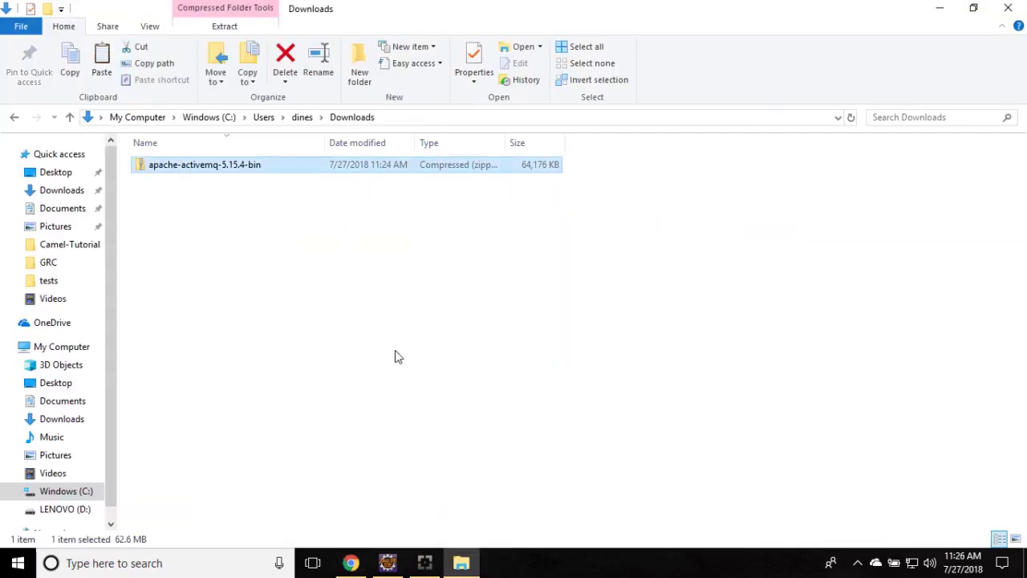
pyautogui.rightClick(255, 177)
pyautogui.moveTo(385, 218)
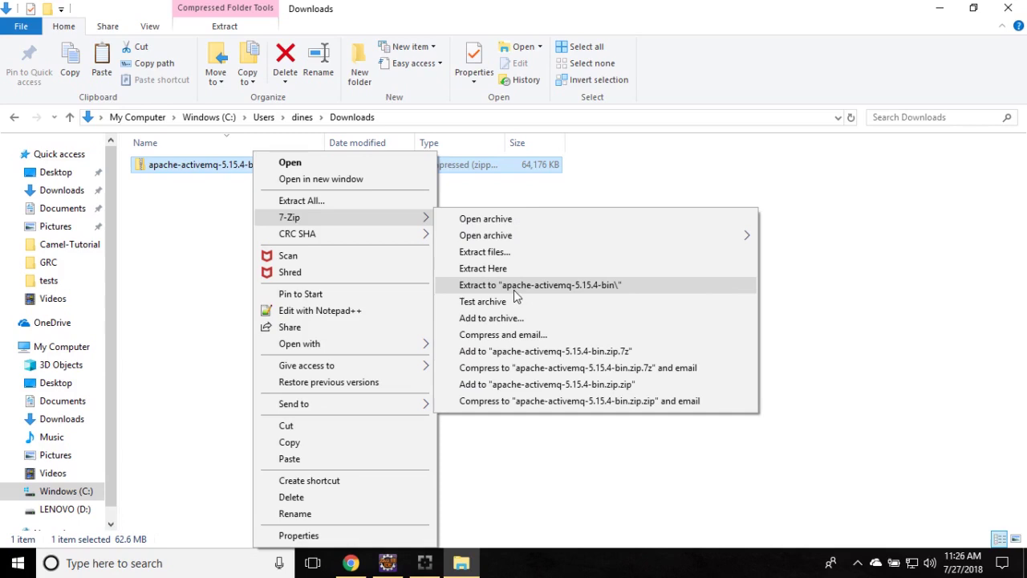
pyautogui.click(618, 285)
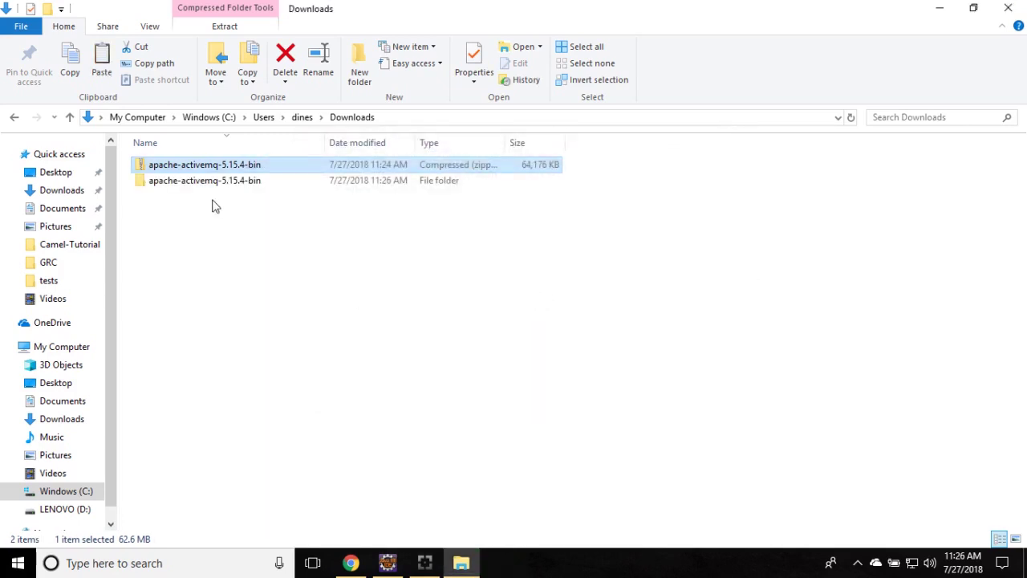
# Navigate into apache-activemq-5.15.4-bin\apache-activemq-5.15.4\bin and select the folder path.
pyautogui.doubleClick(204, 183)
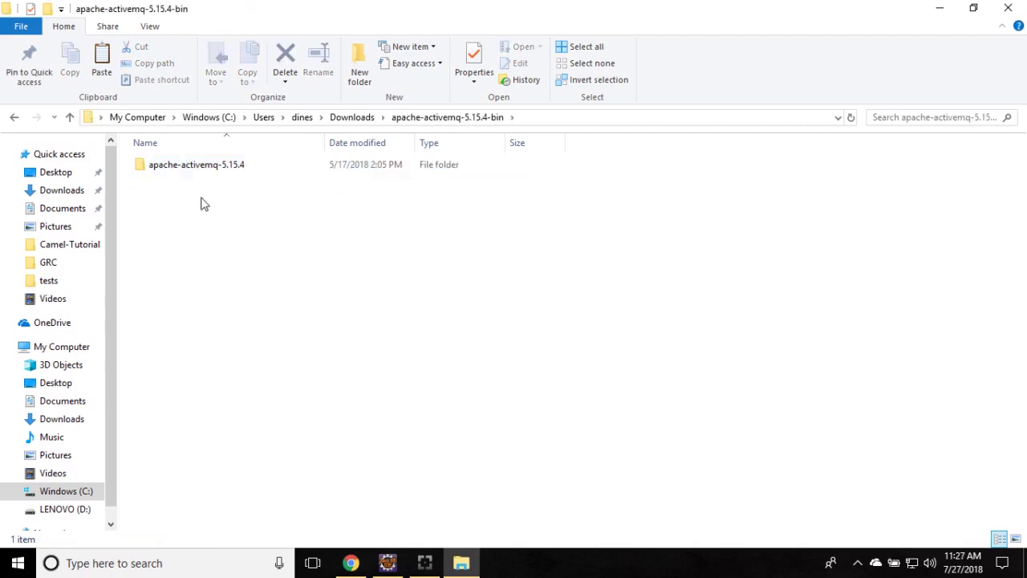
pyautogui.doubleClick(238, 175)
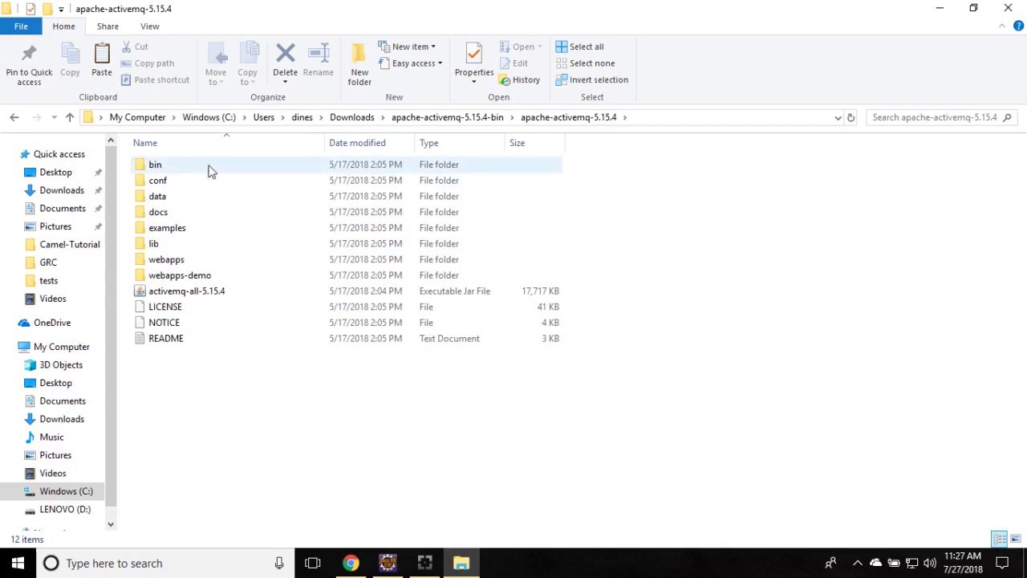
pyautogui.doubleClick(209, 169)
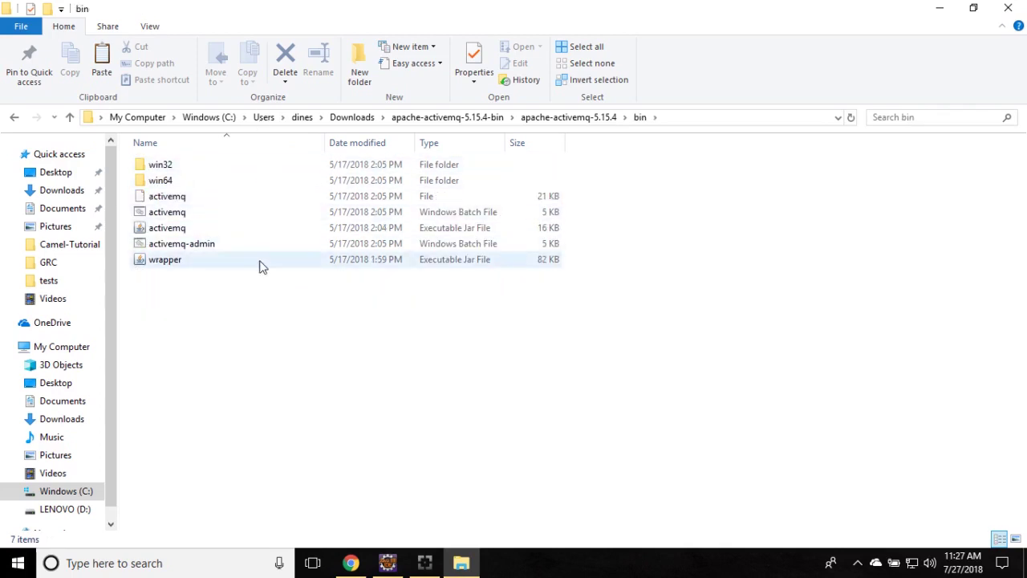
pyautogui.click(674, 121)
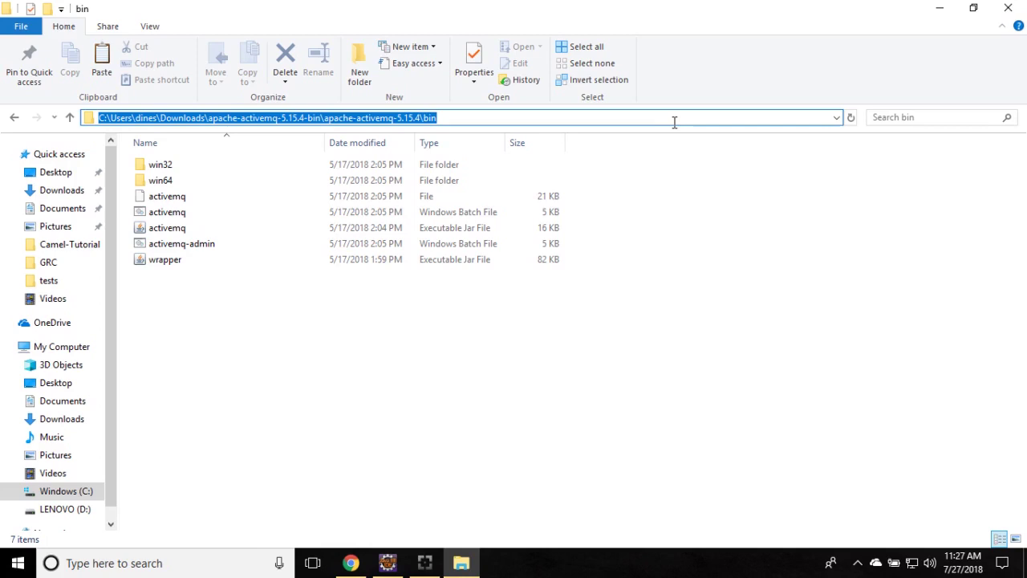
# Open a Command Prompt in the bin folder by entering cmd in the address bar.
pyautogui.write('cmd')
pyautogui.press('Return')
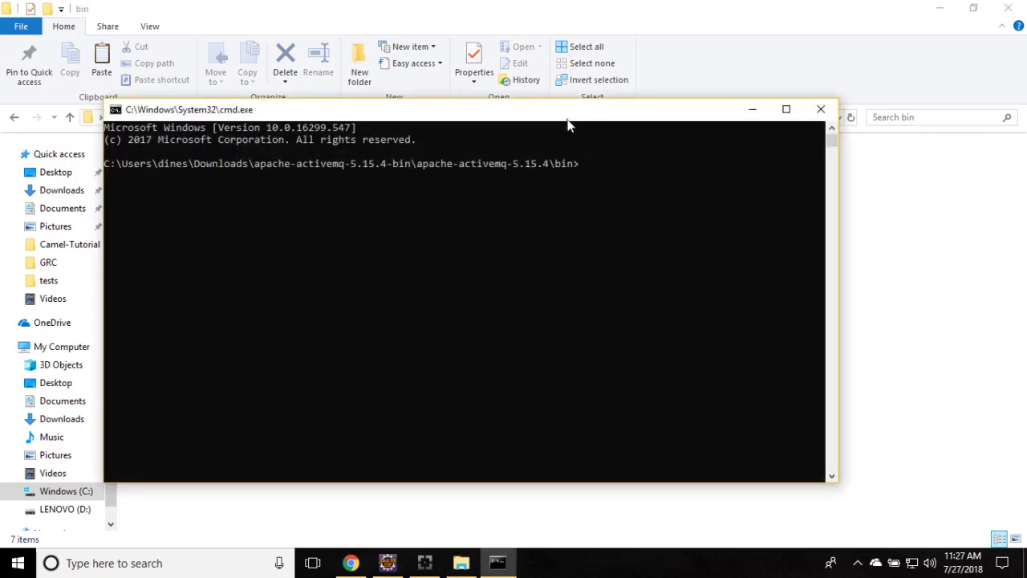
pyautogui.moveTo(574, 117); pyautogui.dragTo(720, 282)
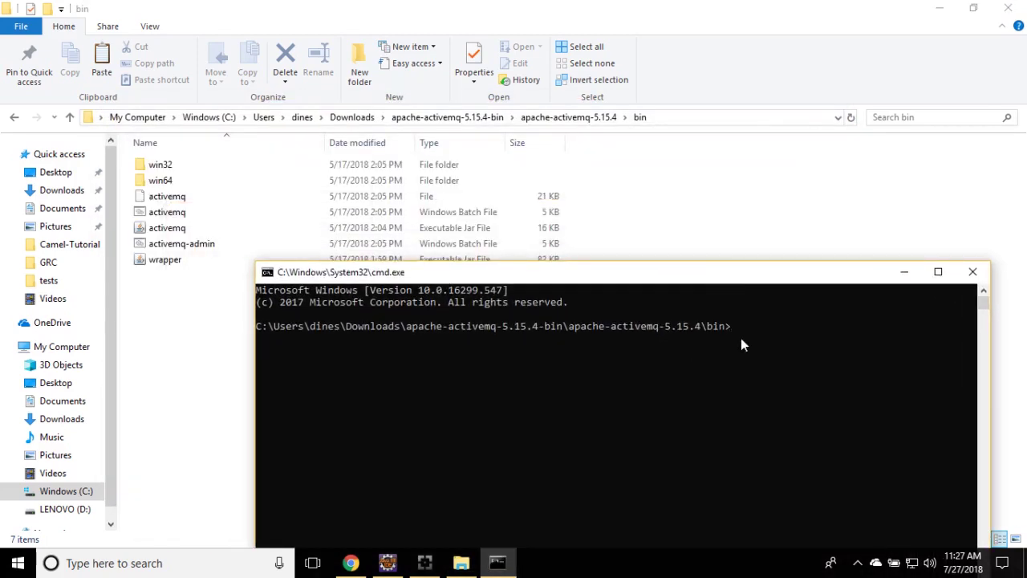
pyautogui.moveTo(406, 328); pyautogui.dragTo(373, 328)
pyautogui.click(823, 361)
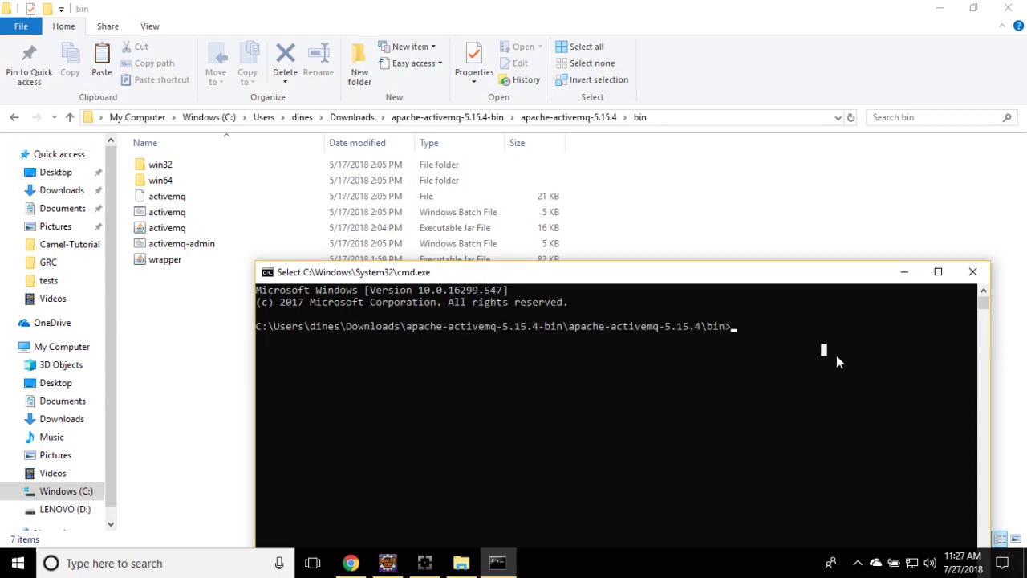
# Run activemq start and move the console up to watch the startup log.
pyautogui.press('Escape')
pyautogui.write('activemq')
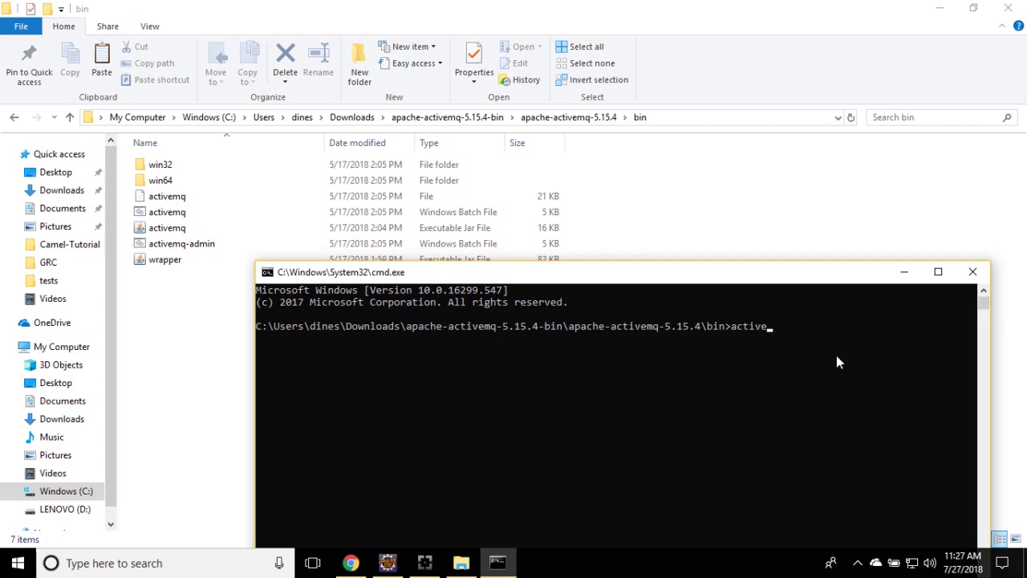
pyautogui.write(' sta')
pyautogui.write('rt')
pyautogui.press('Return')
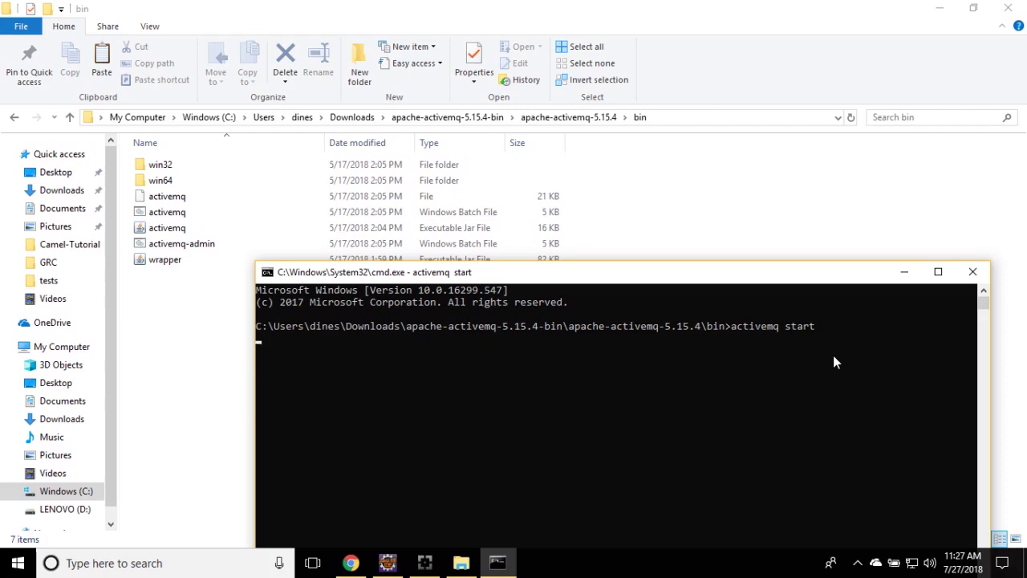
pyautogui.moveTo(631, 268); pyautogui.dragTo(625, 108)
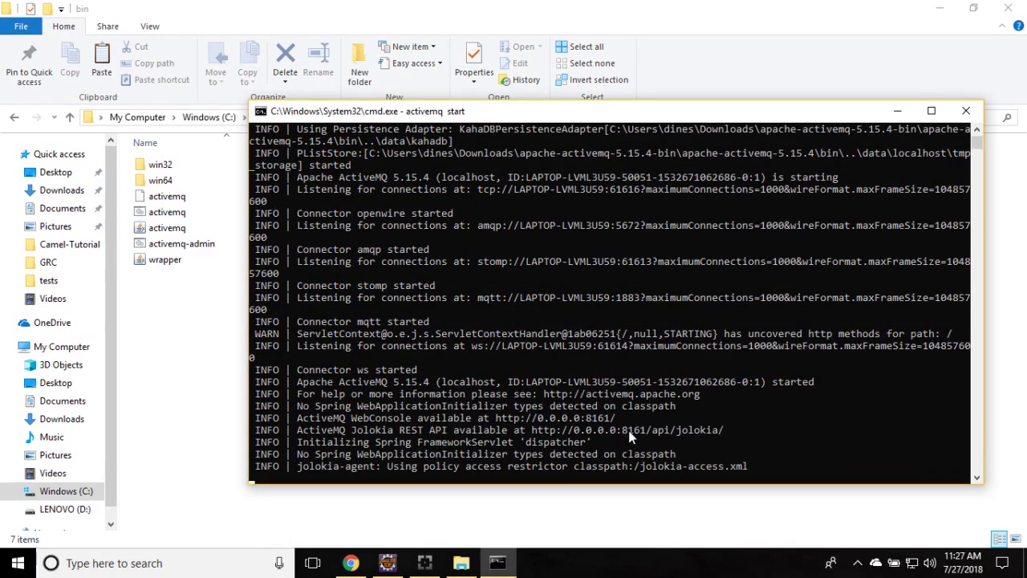
# Load localhost:8161 in a new Chrome tab, avoiding the port 8080 suggestion.
pyautogui.click(350, 562)
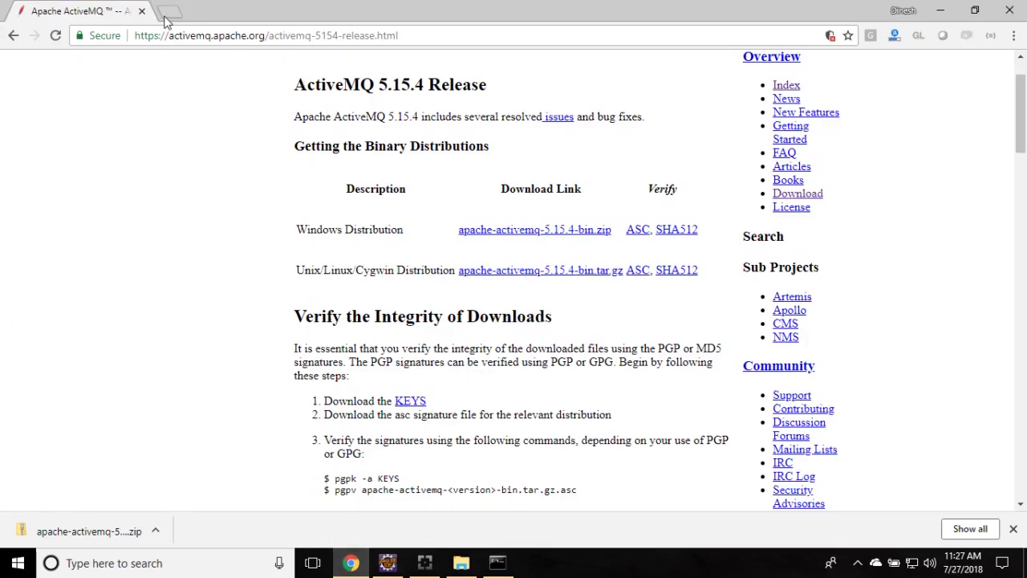
pyautogui.click(168, 12)
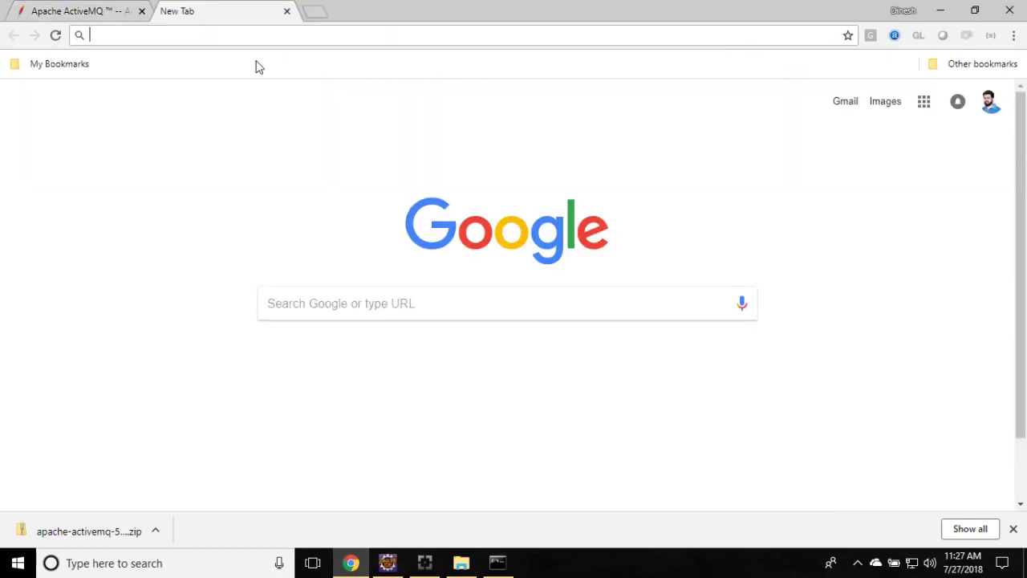
pyautogui.write('local')
pyautogui.press('End')
pyautogui.press('BackSpace')
pyautogui.press('BackSpace')
pyautogui.press('BackSpace')
pyautogui.write('161')
pyautogui.press('Return')
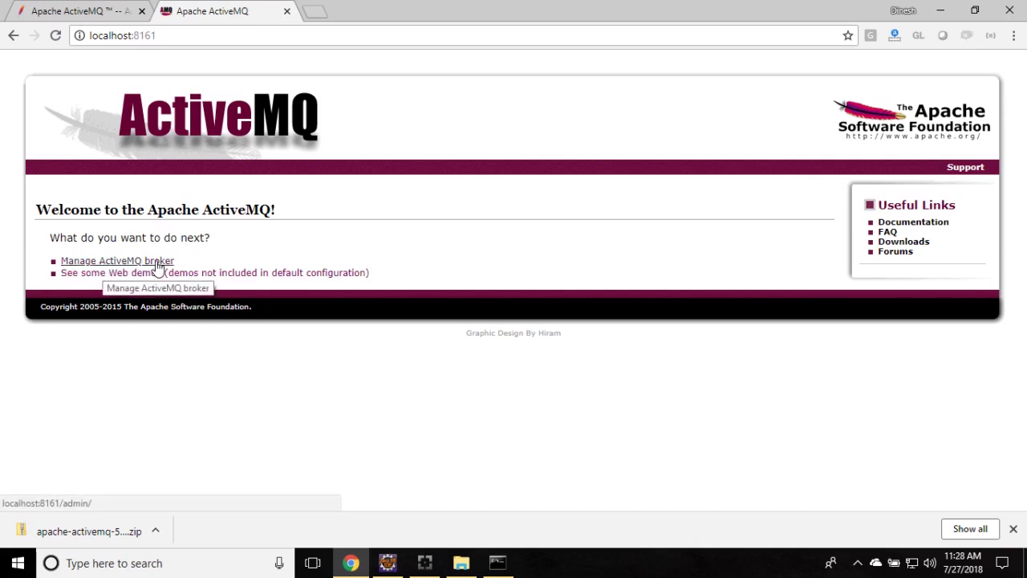
# Open Manage ActiveMQ broker and sign in with the admin username and password.
pyautogui.click(158, 266)
pyautogui.click(518, 116)
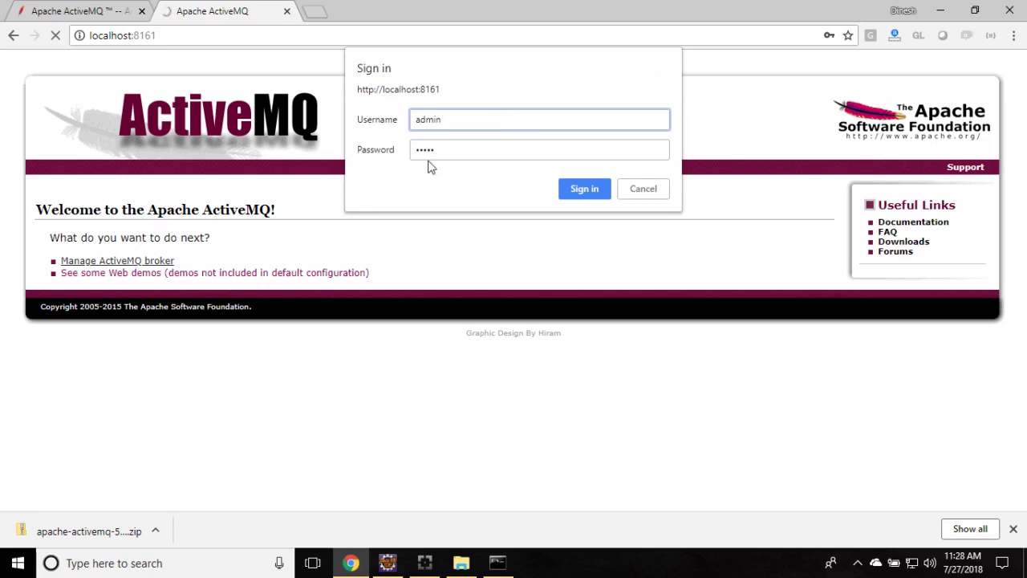
pyautogui.press('BackSpace')
pyautogui.write('dmin')
pyautogui.press('Tab')
pyautogui.write('admin')
pyautogui.click(588, 192)
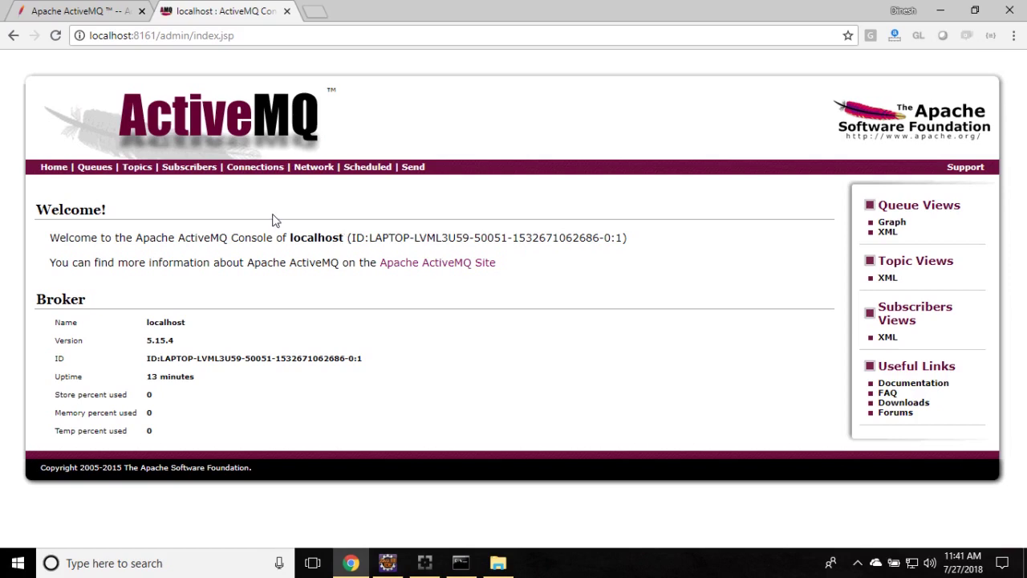
# On the Queues page, enter my_queue as the queue name and click Create.
pyautogui.click(94, 168)
pyautogui.click(152, 193)
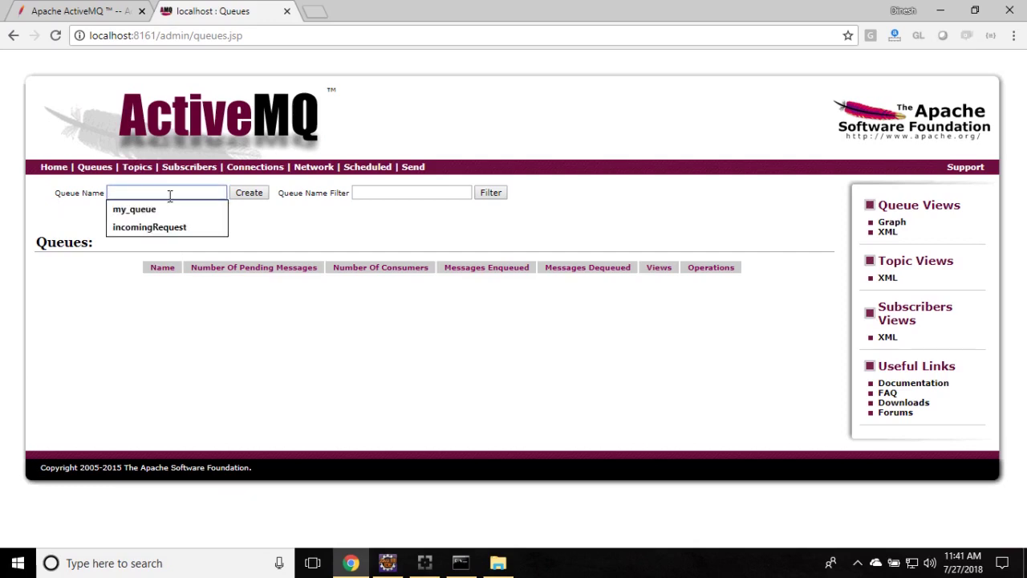
pyautogui.write('my_queue')
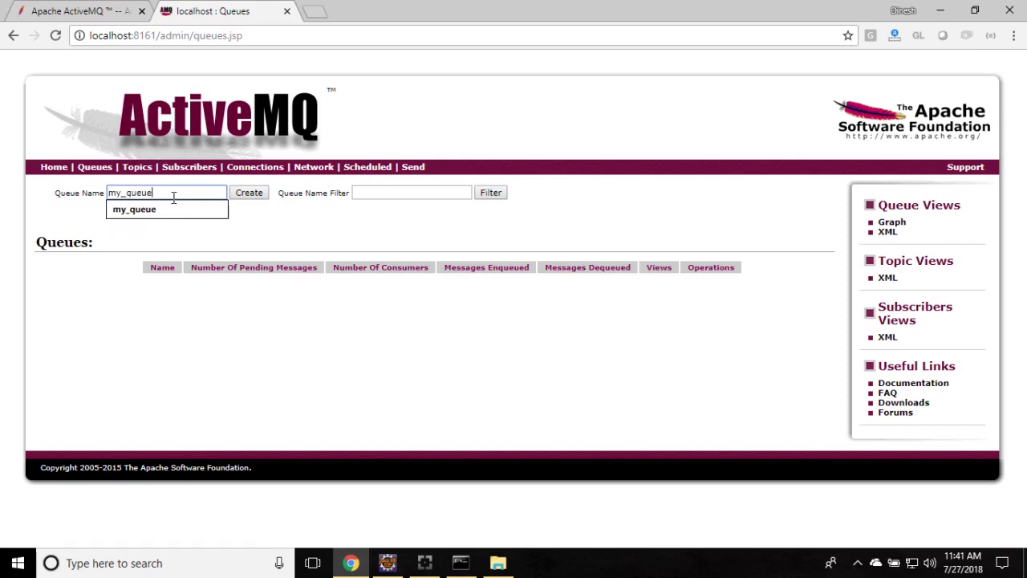
pyautogui.click(337, 241)
pyautogui.click(261, 197)
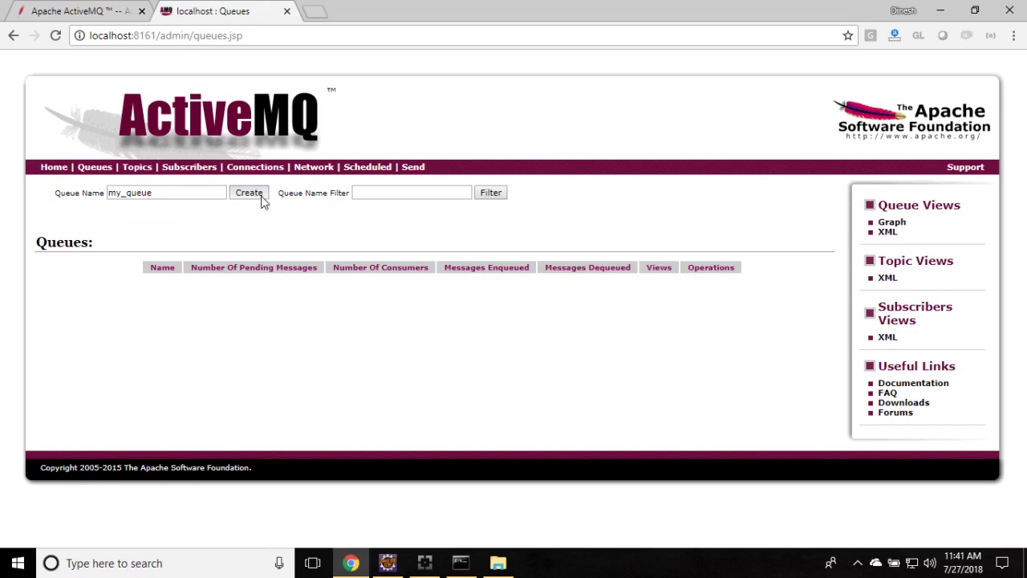